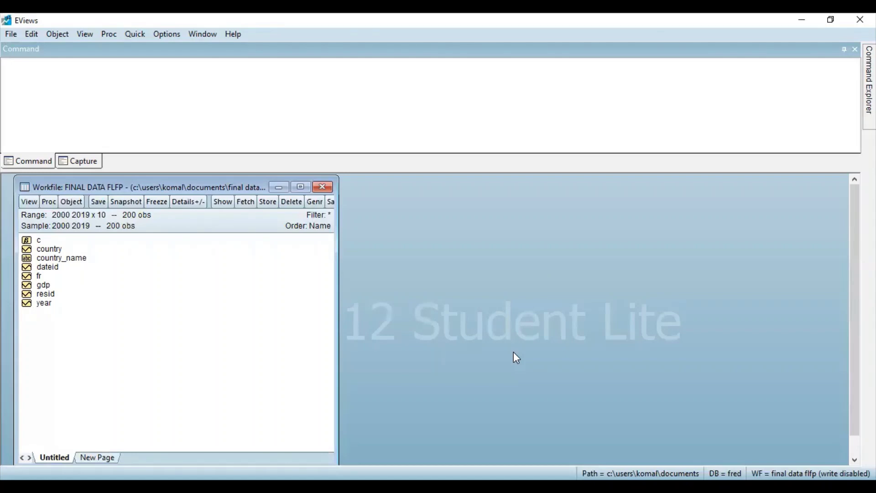
Review the values of the gdp series and generate a one-period lag series with the equation gdp1=gdp(-1)
double_click(43, 285)
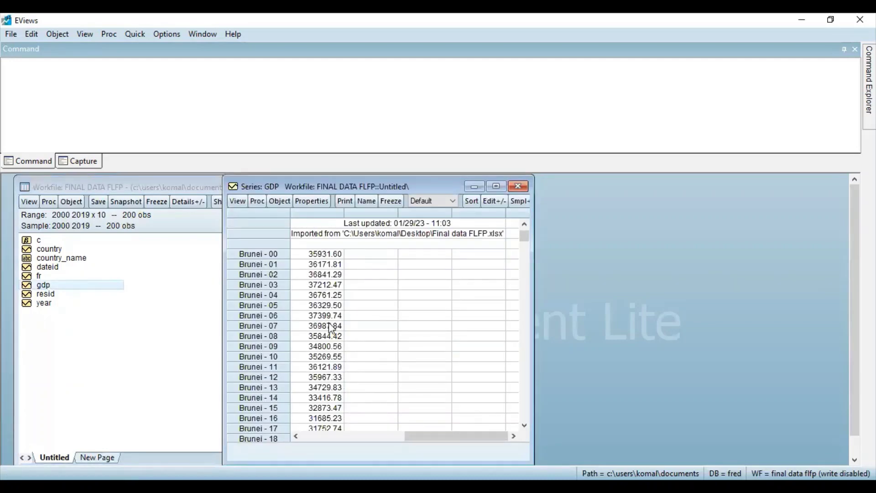
left_click(518, 185)
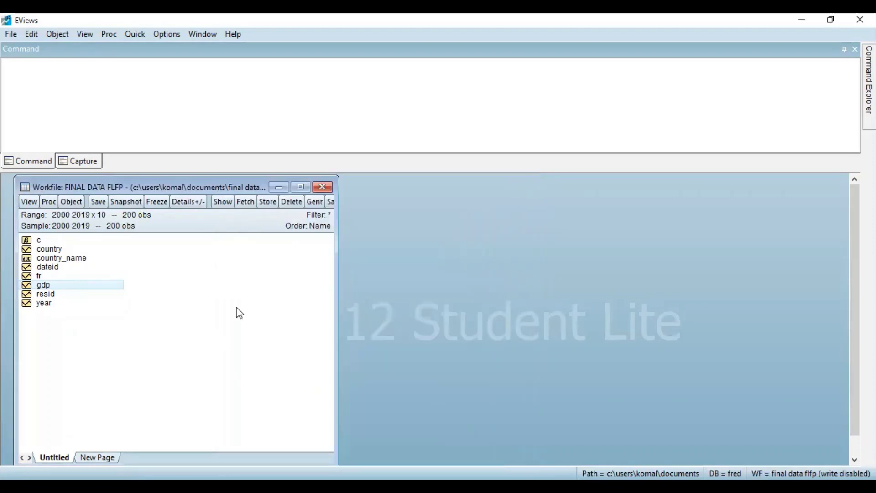
left_click(315, 203)
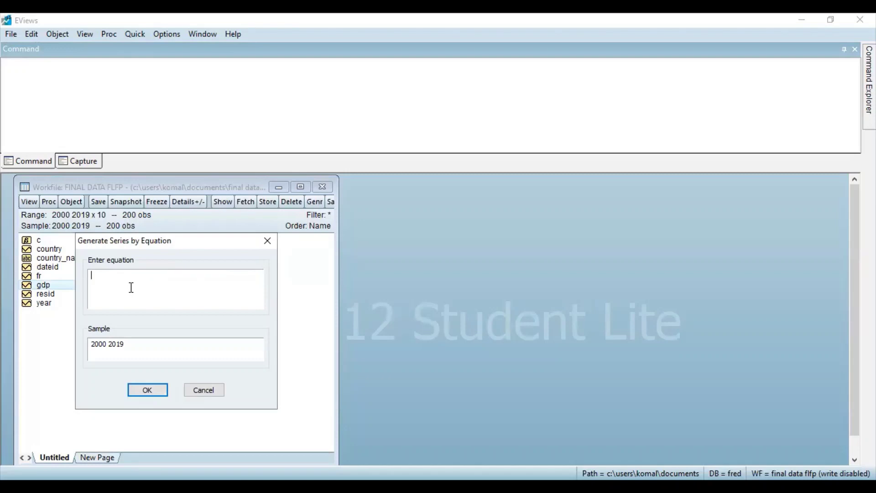
type("gdp1")
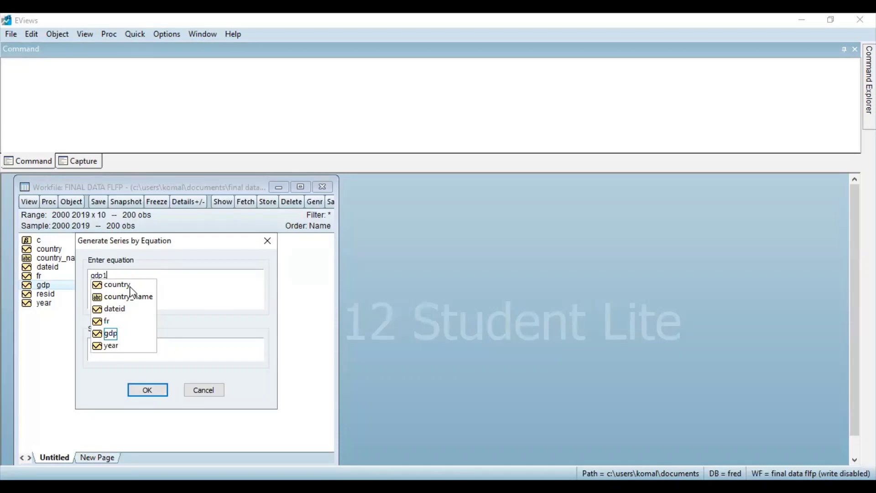
type("=")
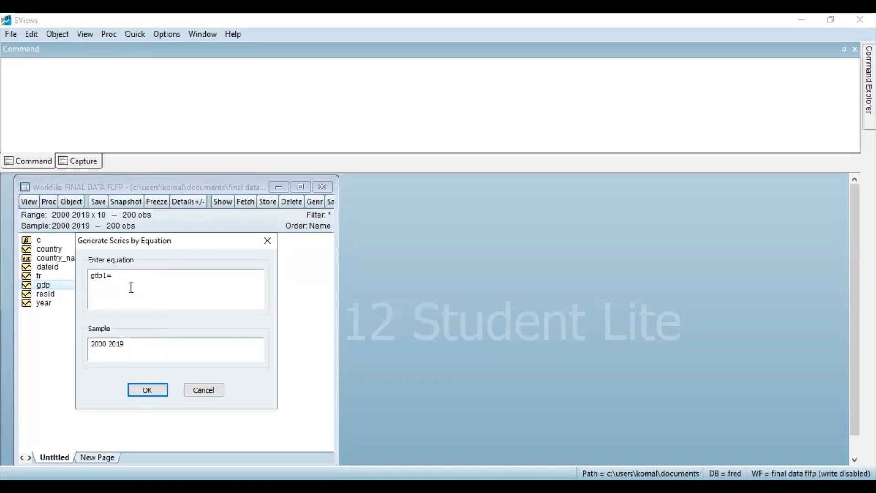
type("gdp()")
key("Left")
type("-1")
key("ctrl+space")
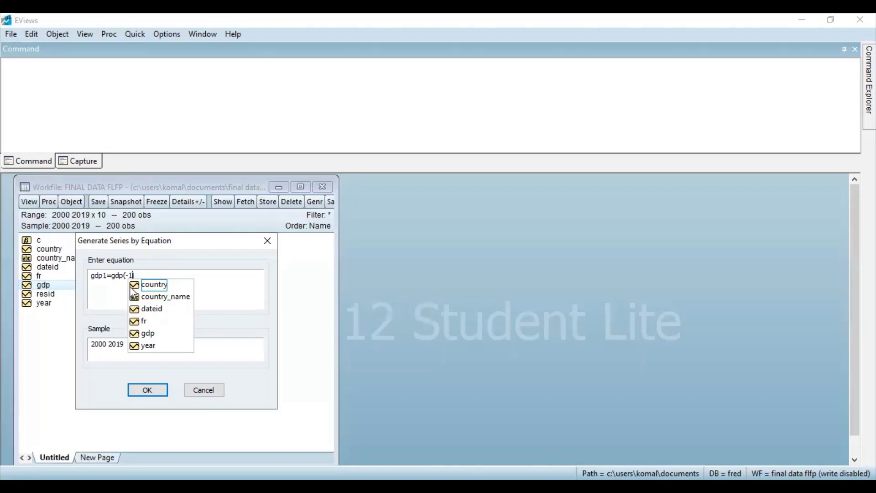
left_click(144, 275)
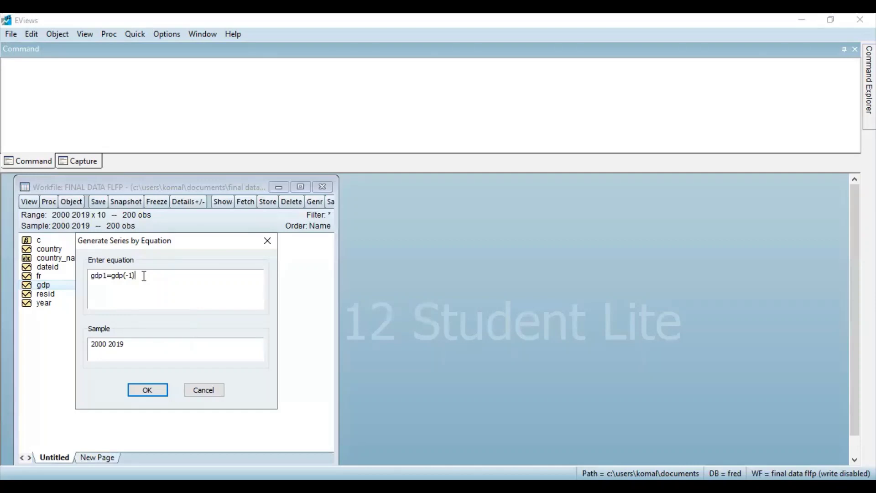
left_click(146, 390)
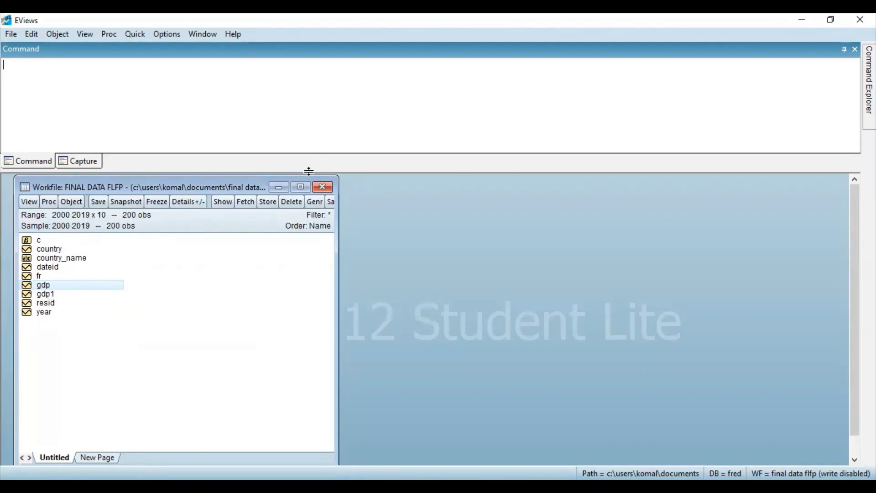
Generate a two-period lag series with the equation gdp2=gdp(-2)
left_click(315, 201)
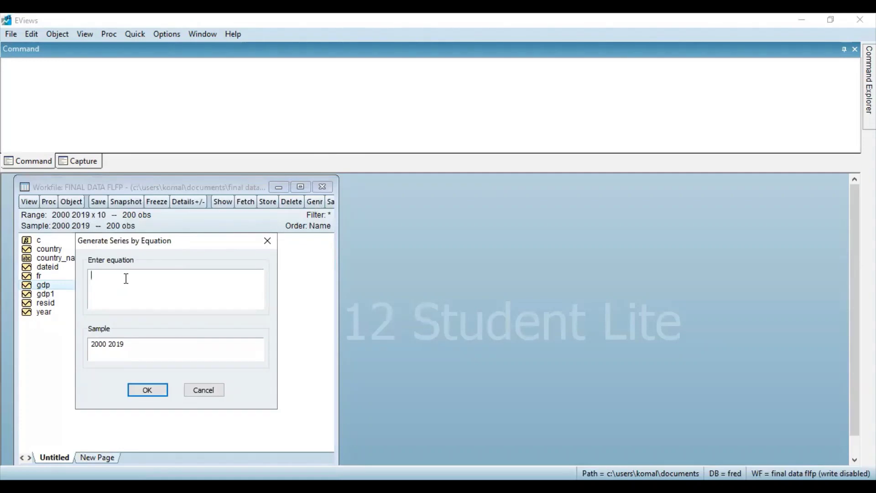
type("gdp2")
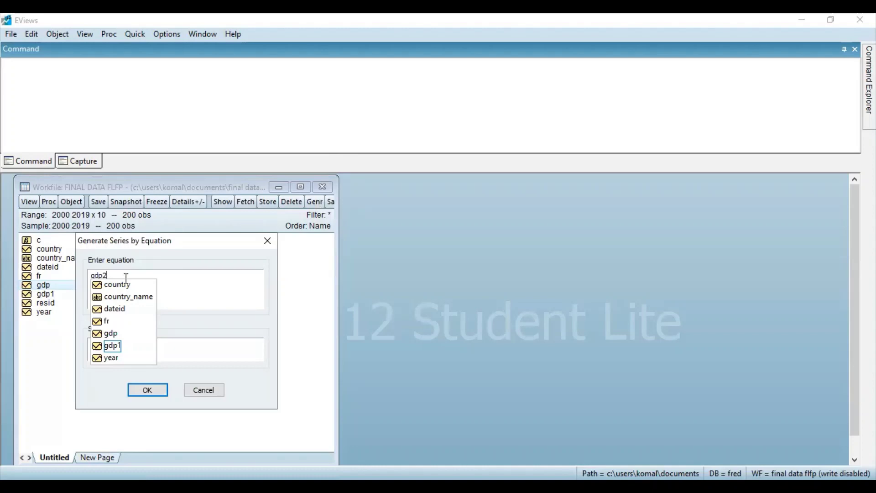
type("=gdp()")
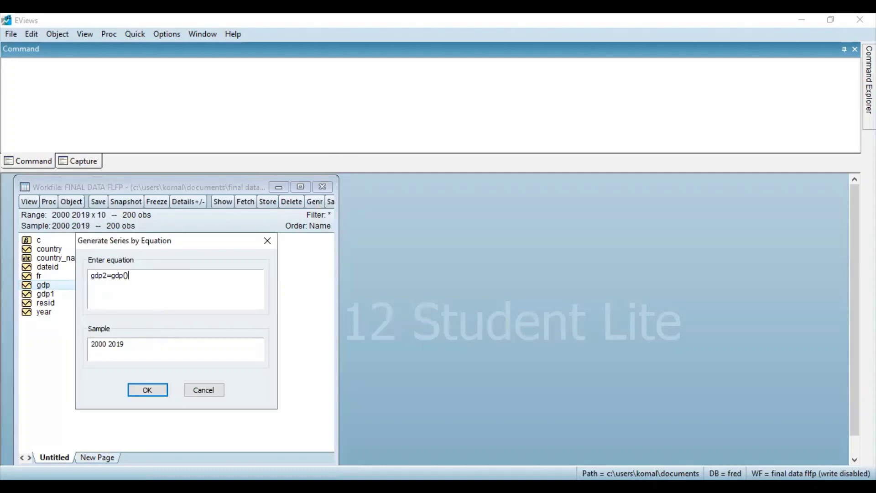
key("Left")
type("-2")
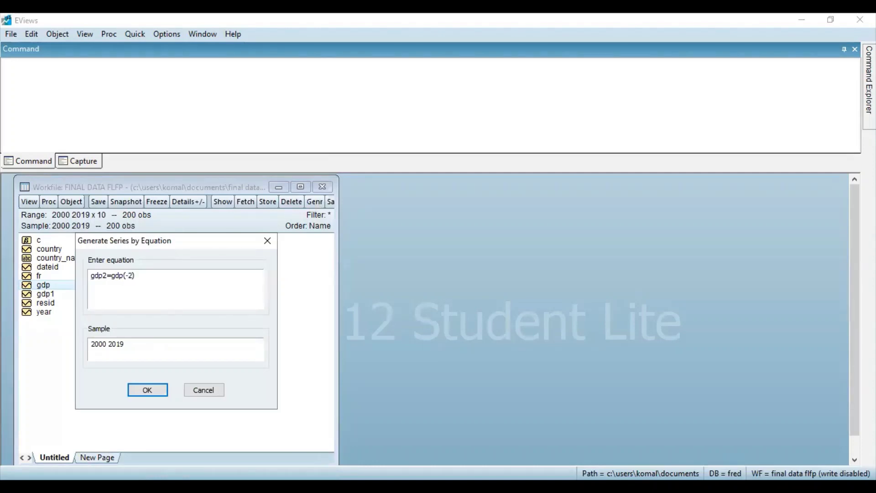
left_click(126, 280)
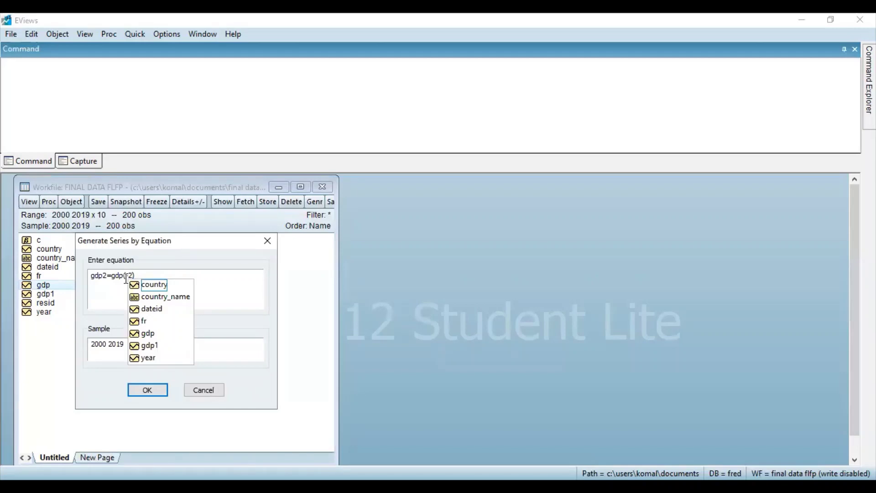
left_click(160, 270)
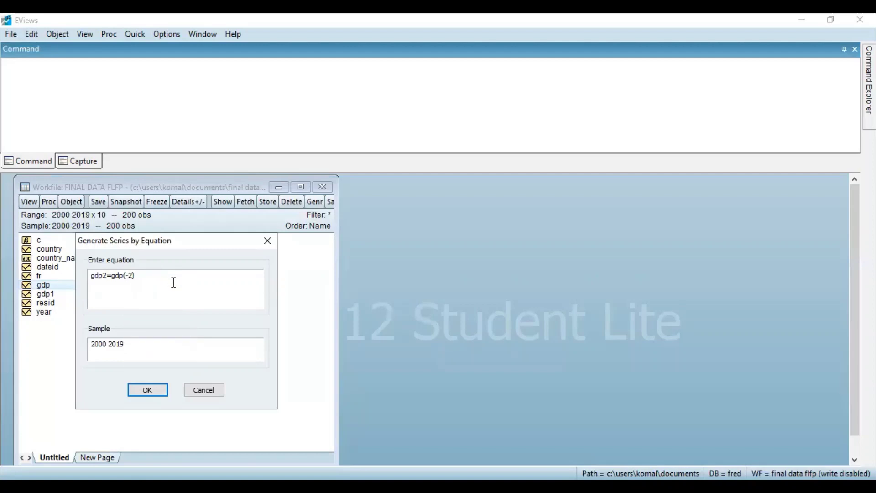
left_click(146, 391)
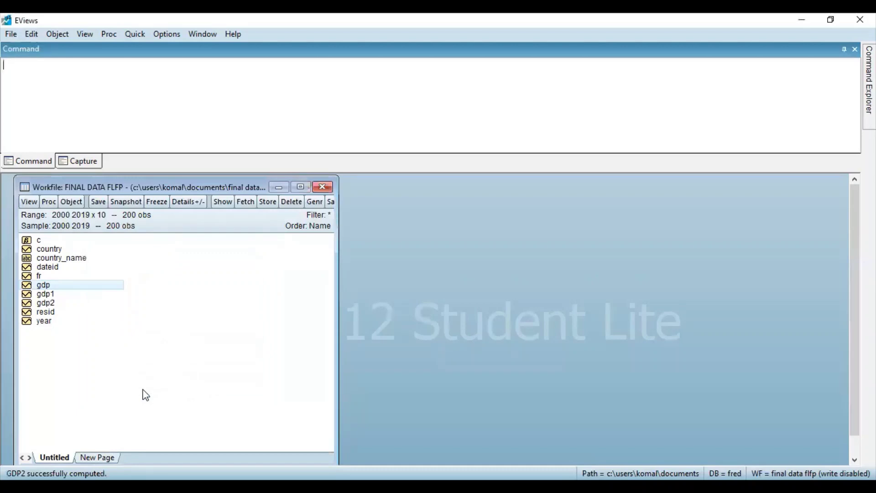
Open gdp, gdp1 and gdp2 together as a group to compare the lagged values, and close the group without keeping it
left_click(64, 295, "ctrl")
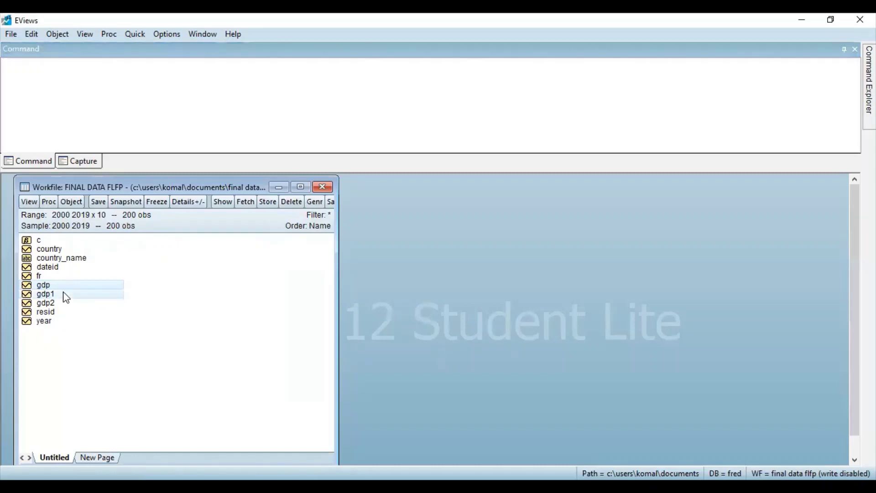
left_click(67, 305, "ctrl")
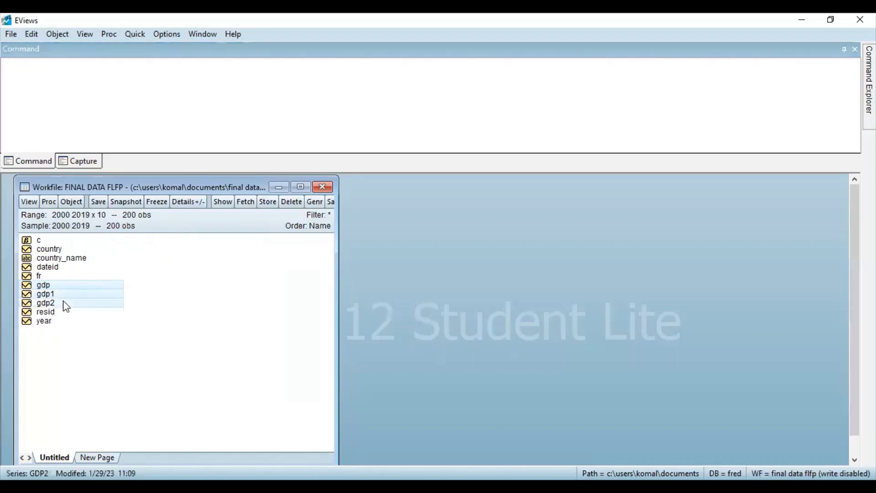
right_click(63, 302)
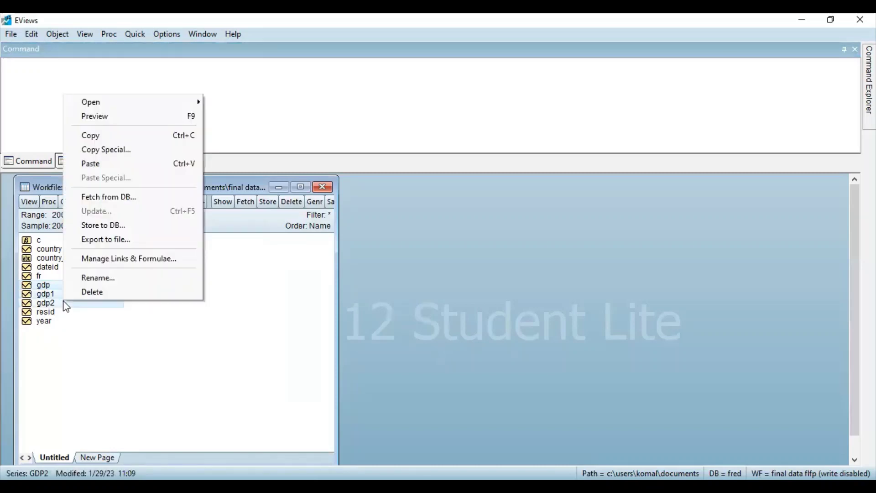
mouse_move(185, 103)
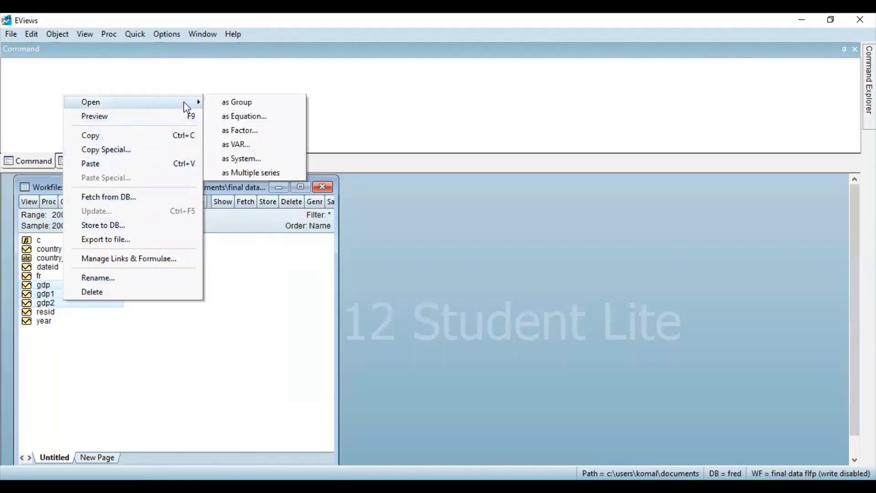
left_click(213, 104)
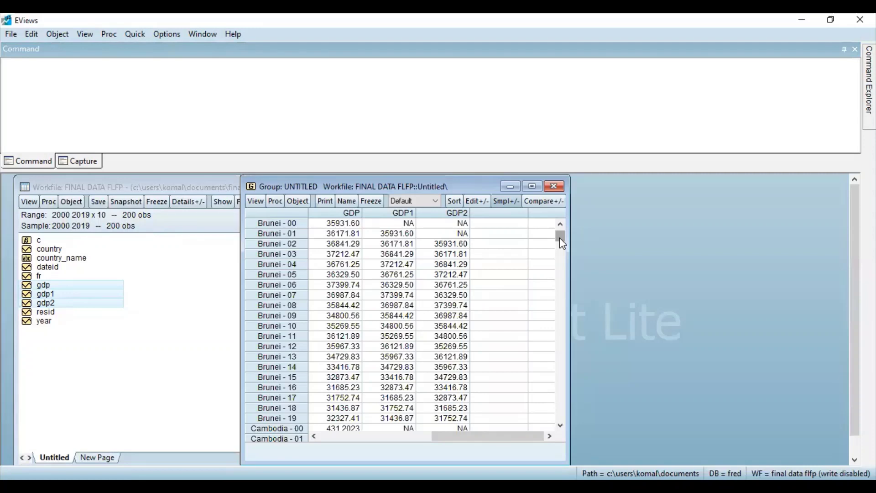
left_click(549, 192)
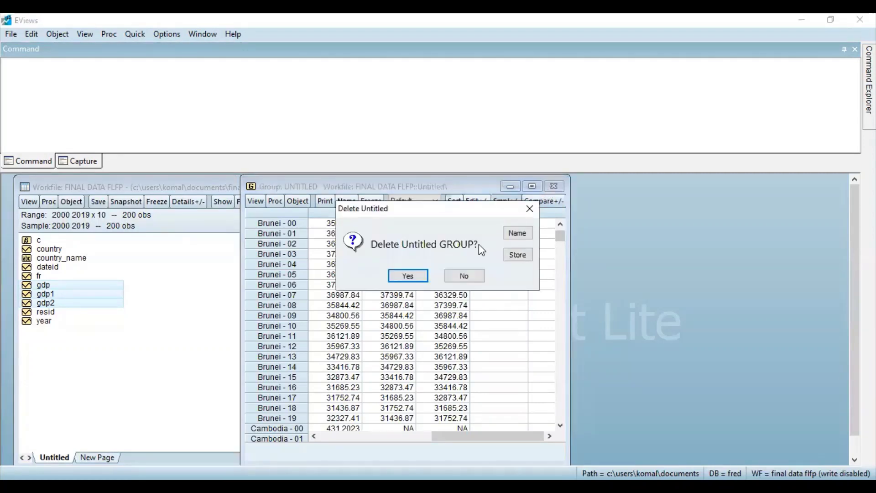
left_click(421, 276)
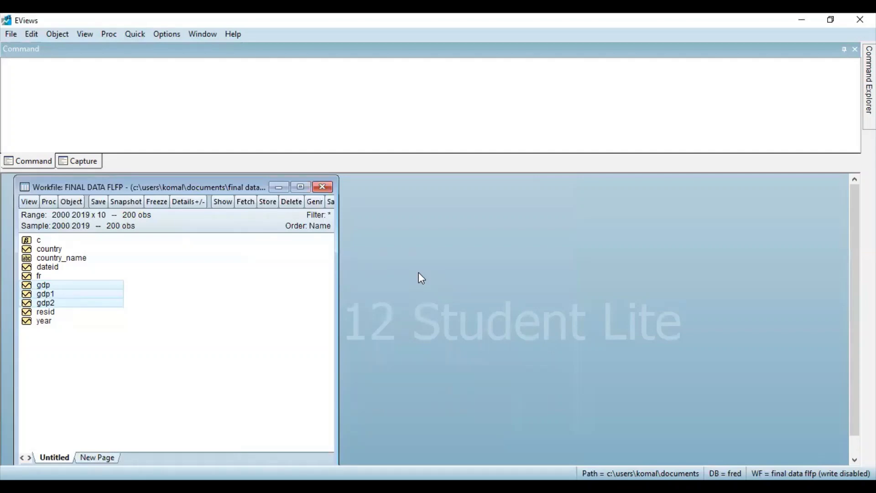
Delete both lag series, gdp1 and gdp2, from the workfile
left_click(146, 294)
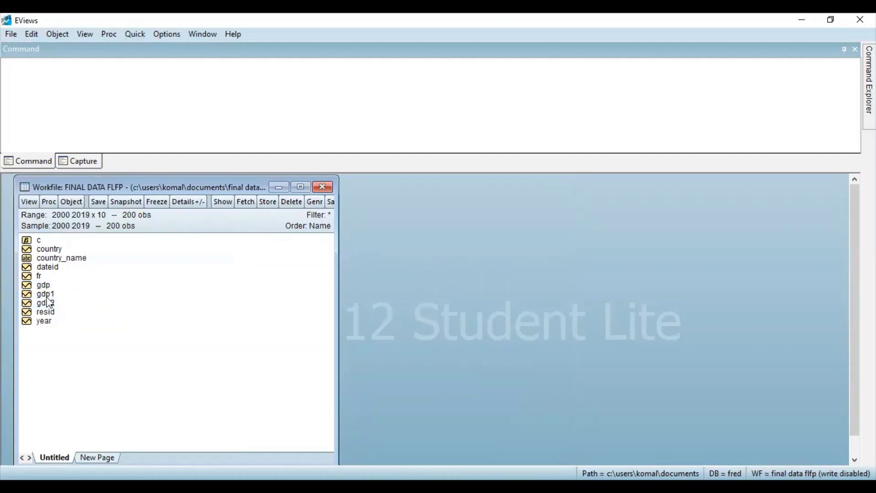
left_click(46, 295)
left_click(50, 304, "ctrl")
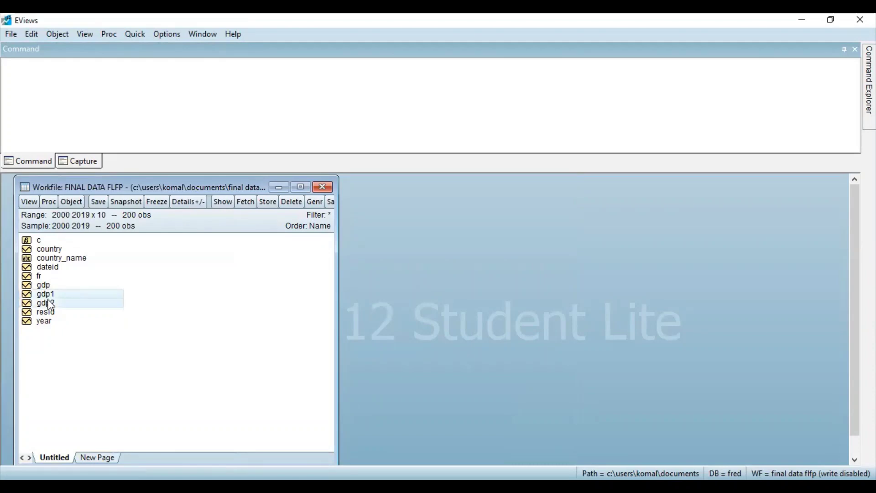
right_click(50, 305)
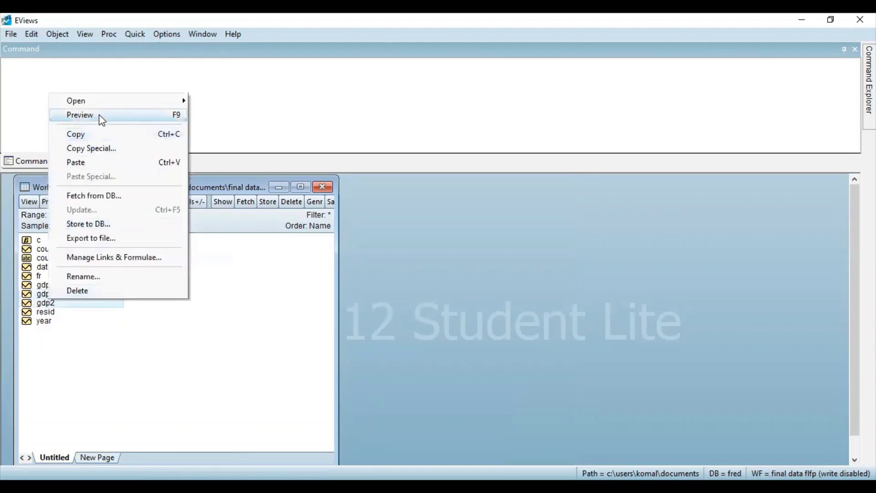
mouse_move(99, 106)
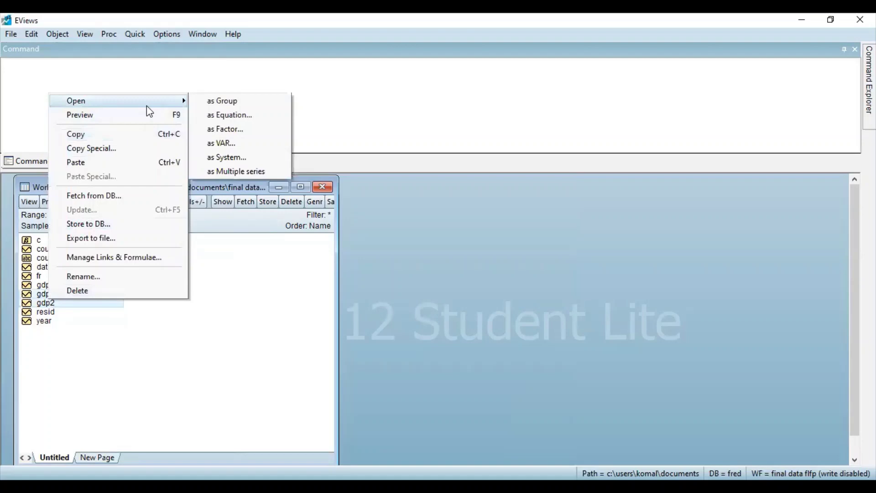
left_click(97, 291)
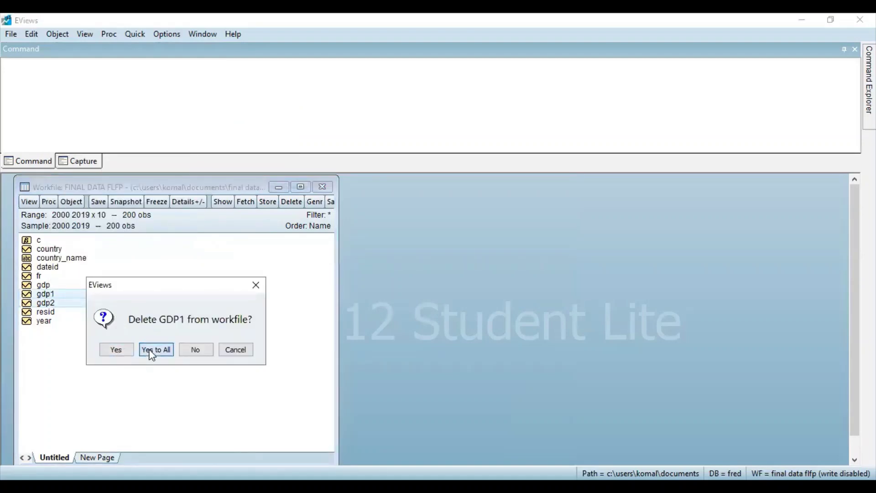
left_click(152, 350)
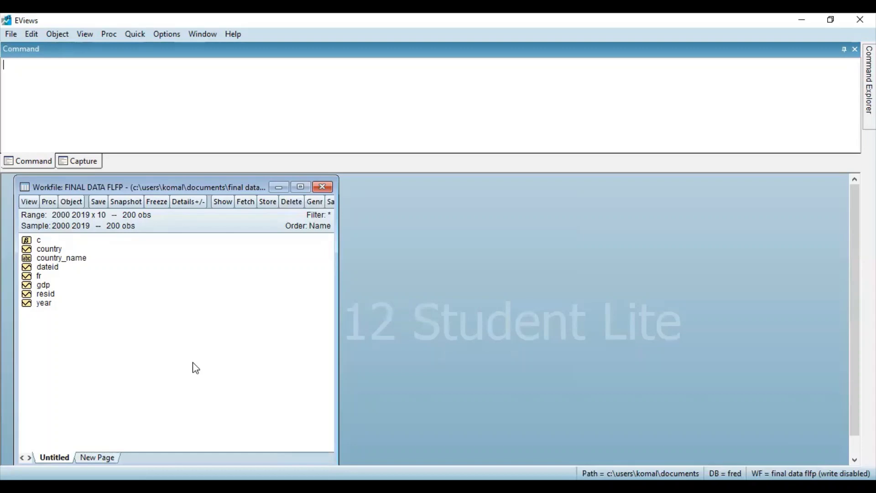
Create a new Series object named gdp1 in the workfile, then view its contents and close it
right_click(188, 324)
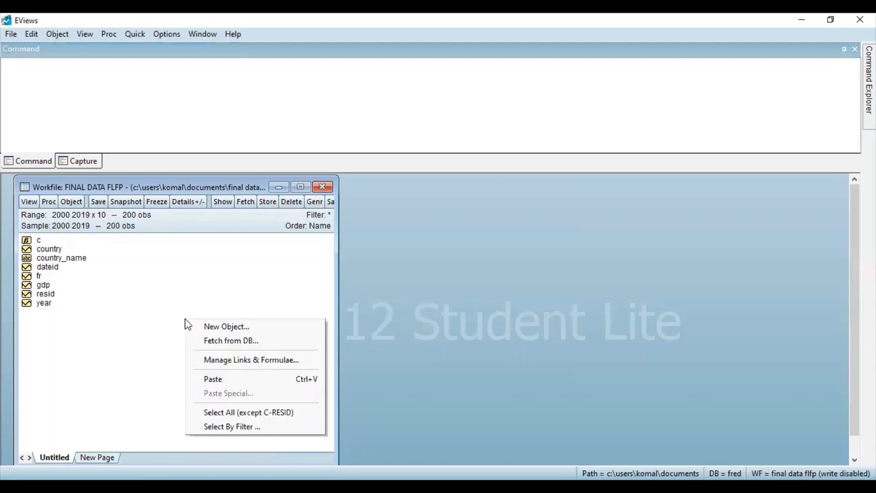
left_click(211, 327)
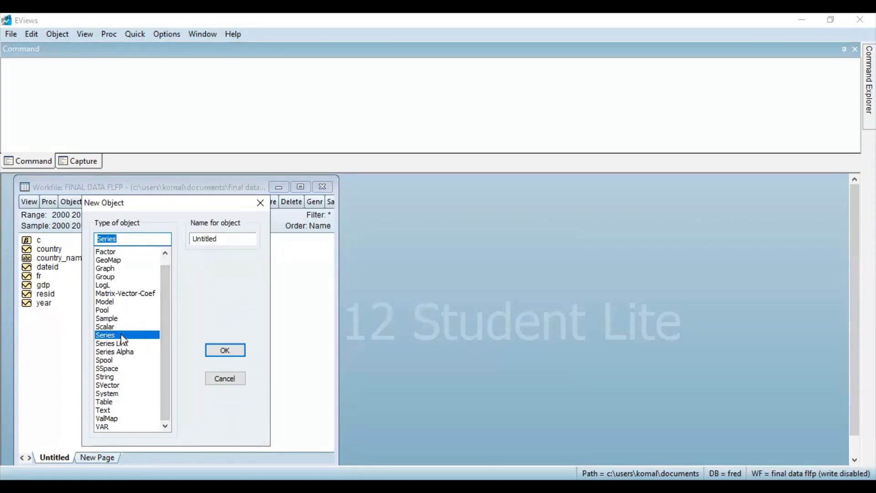
left_click(227, 236)
key("BackSpace")
key("BackSpace")
key("BackSpace")
key("BackSpace")
key("BackSpace")
key("BackSpace")
key("BackSpace")
key("BackSpace")
type("gdp1")
left_click(228, 350)
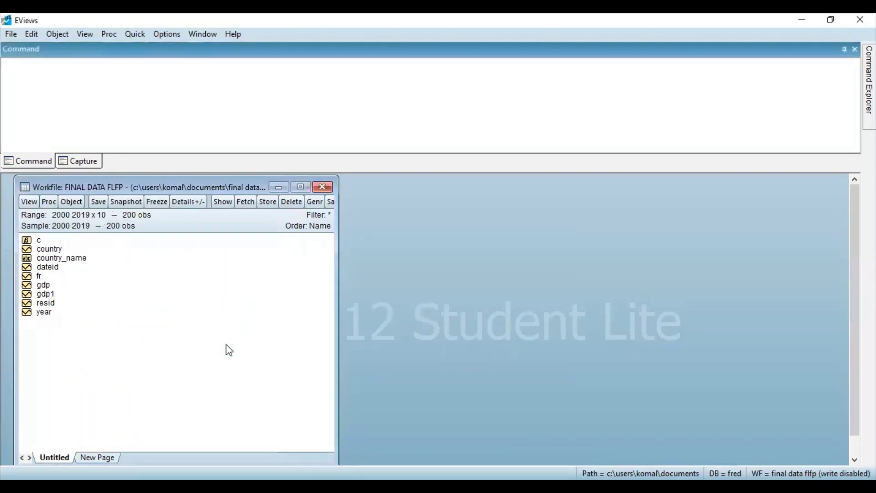
double_click(43, 295)
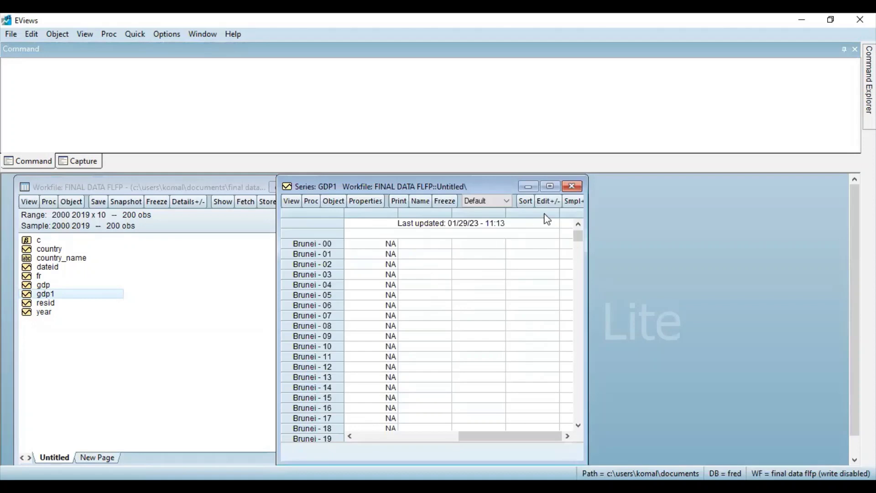
left_click(572, 187)
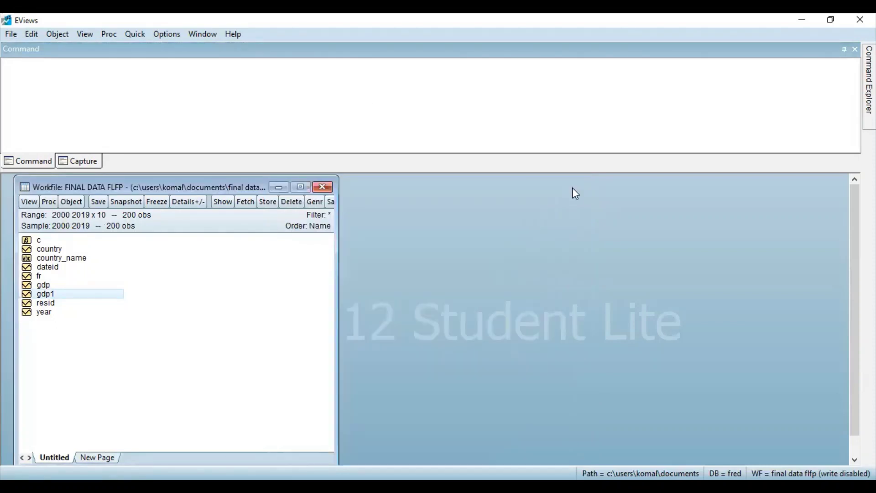
Fill the gdp1 series with one-period lagged values by running the command gdp1=gdp(-1), and open gdp1 to check its values
left_click(23, 83)
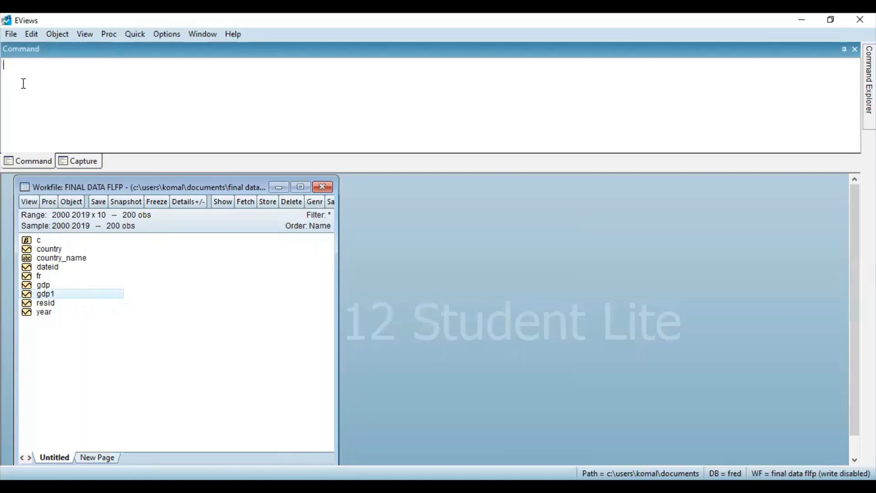
type("gdp1")
type("=")
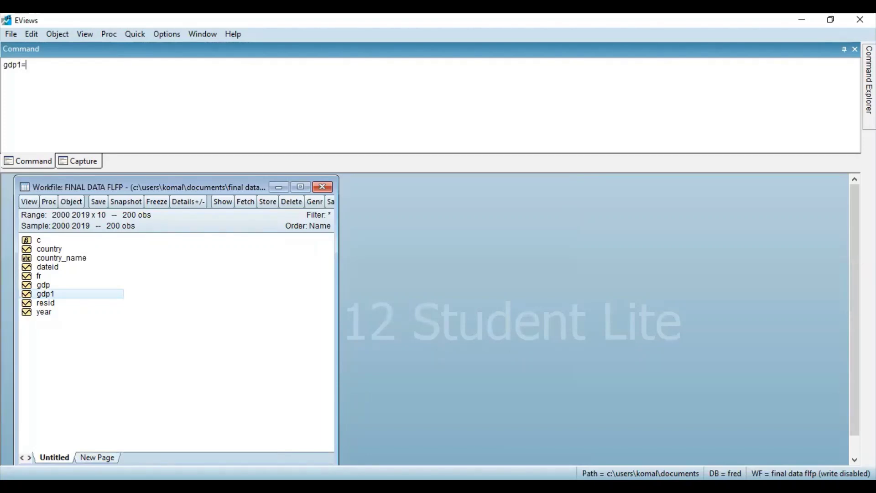
type("gdp(-1")
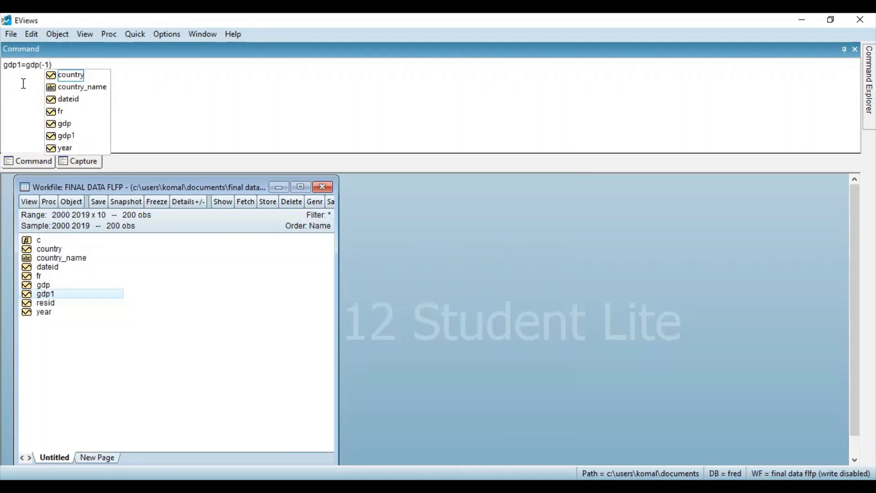
left_click(60, 65)
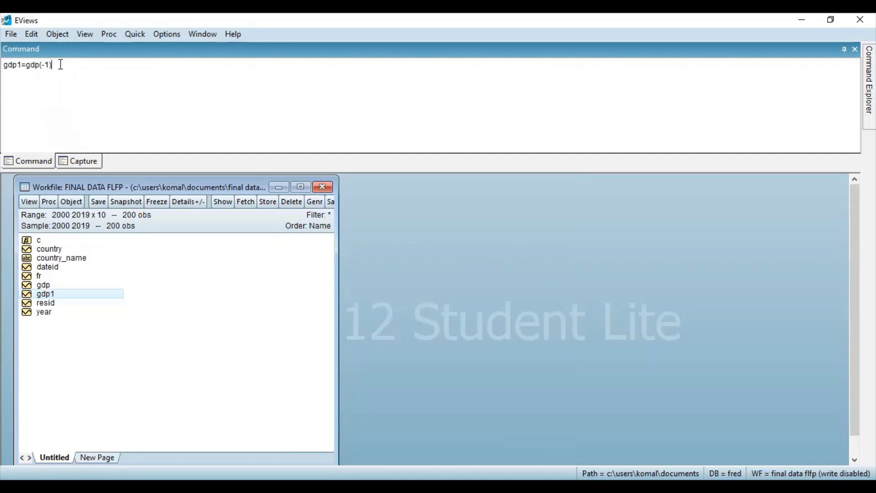
key("Return")
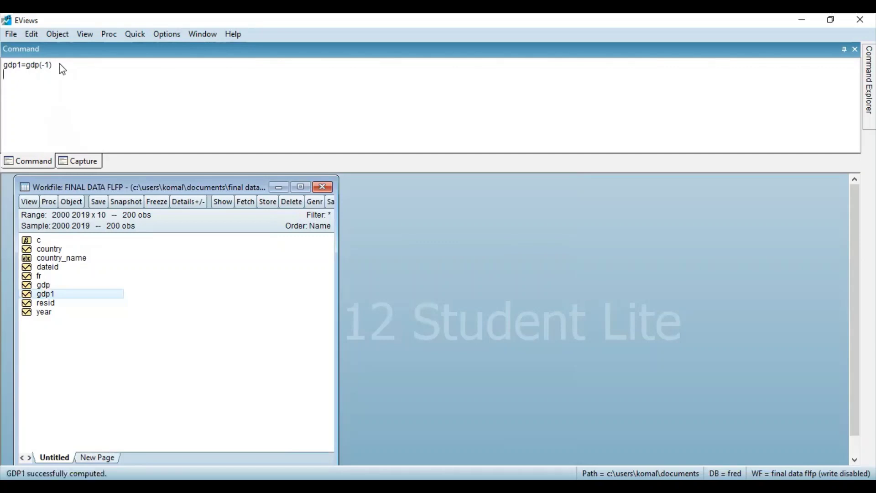
left_click(45, 296)
double_click(46, 296)
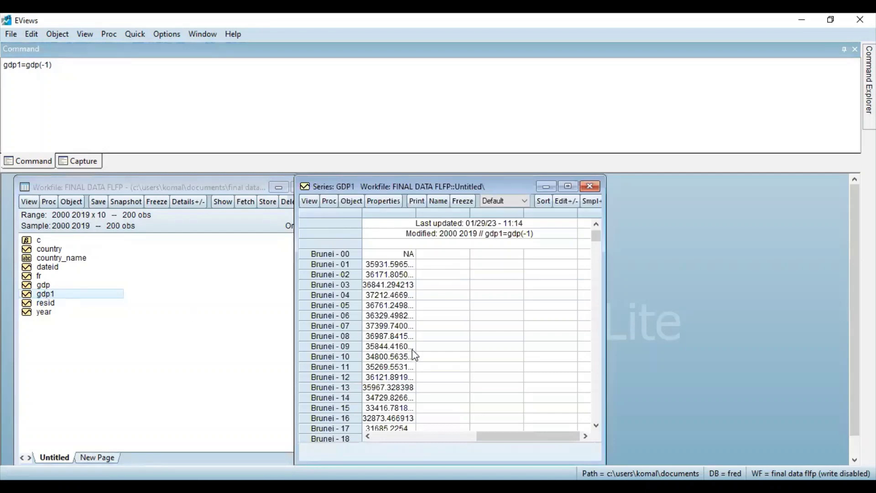
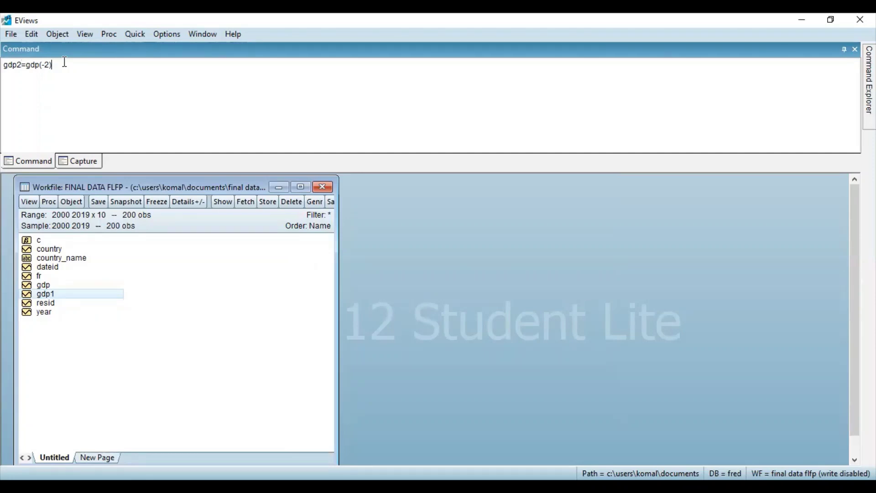
Run the command gdp2=gdp(-2) to generate the two-period lag series, and open gdp2 to check its values
key("Return")
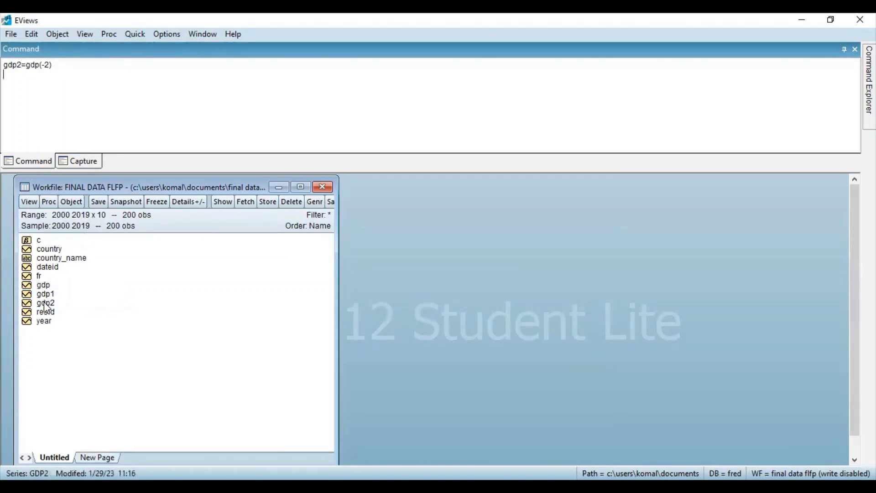
double_click(45, 303)
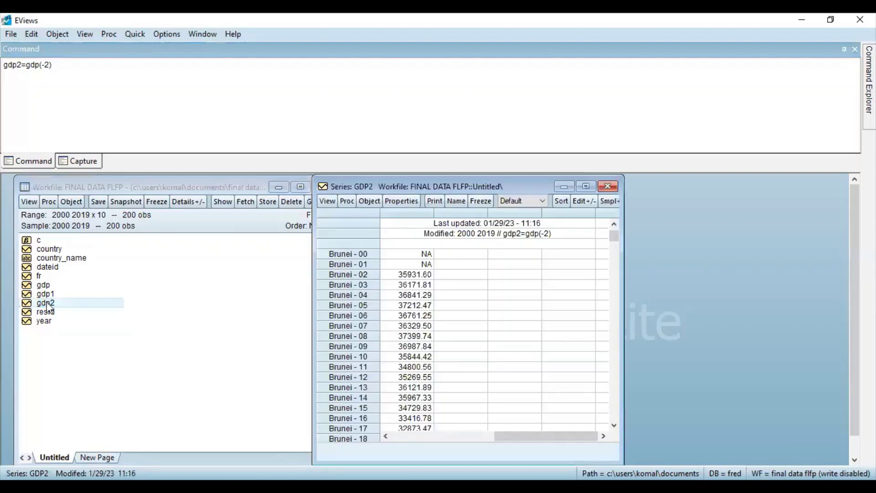